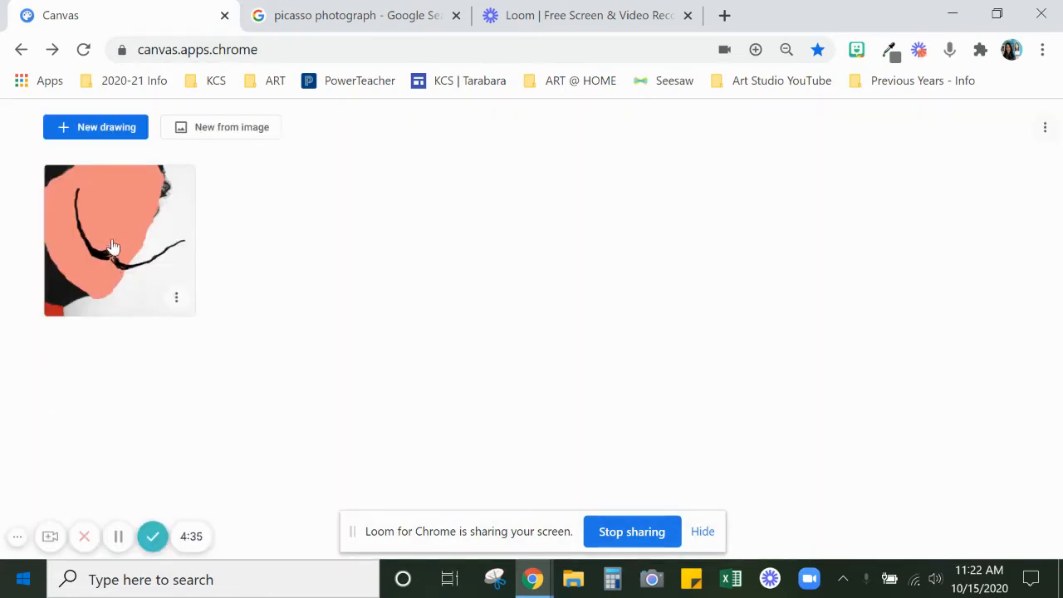
Step: Open the saved portrait drawing, hide its mustache layer, and briefly hide the skin-tone layer to check the photo underneath
click(152, 248)
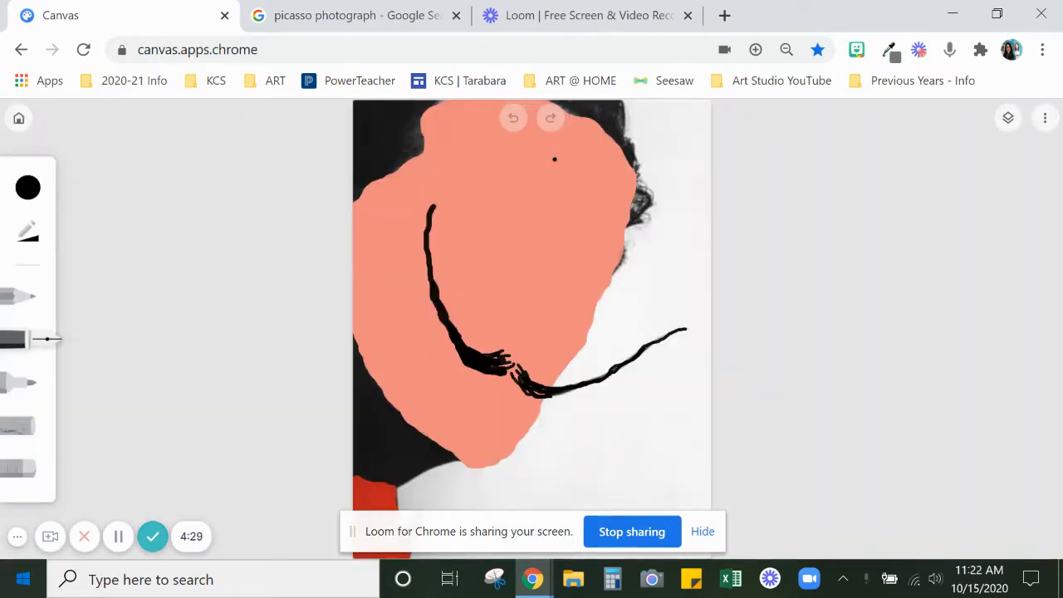
click(1006, 120)
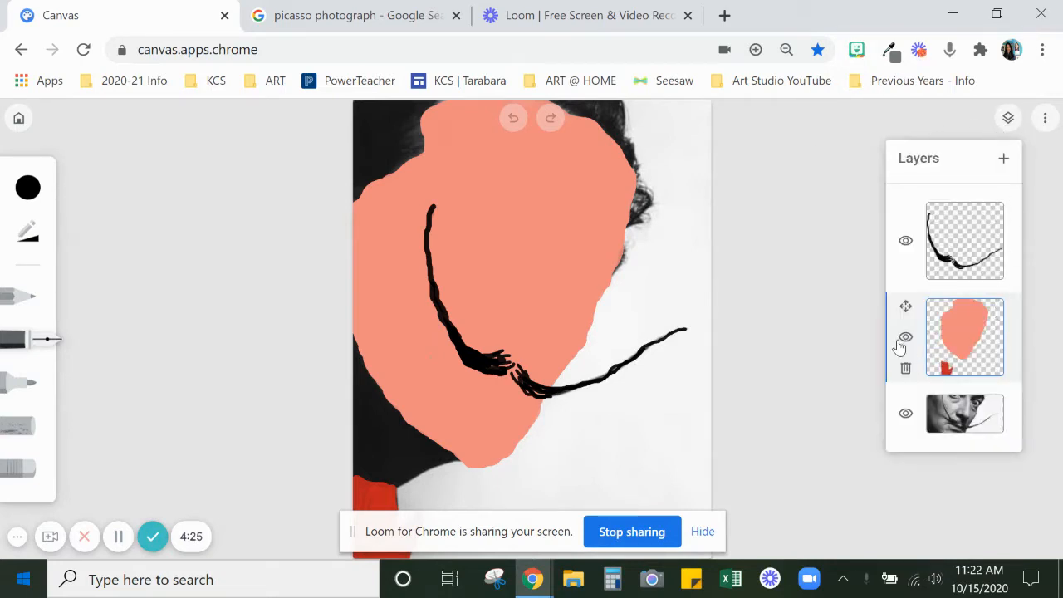
click(906, 242)
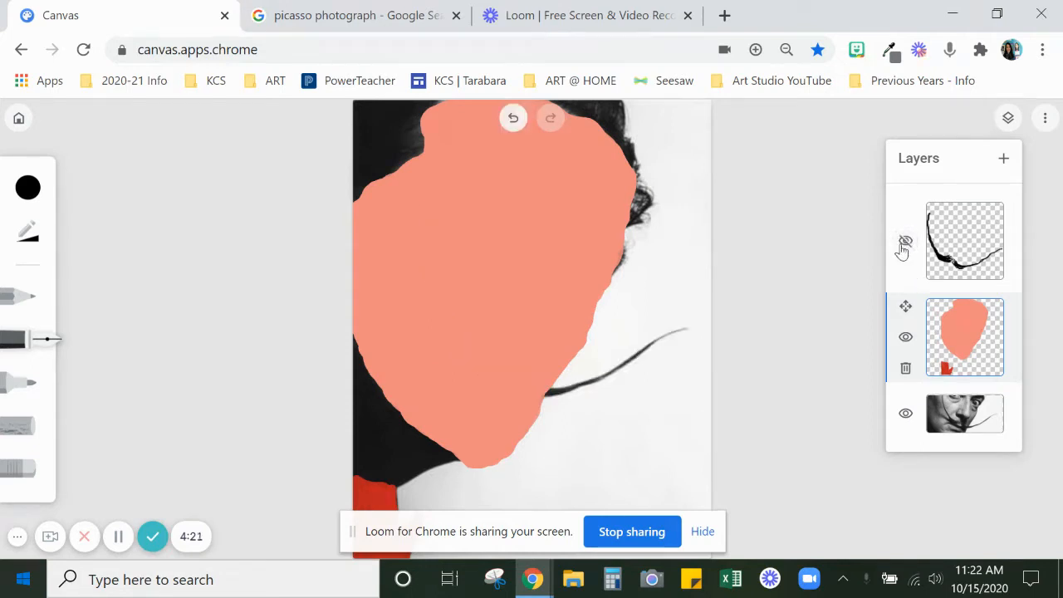
click(904, 339)
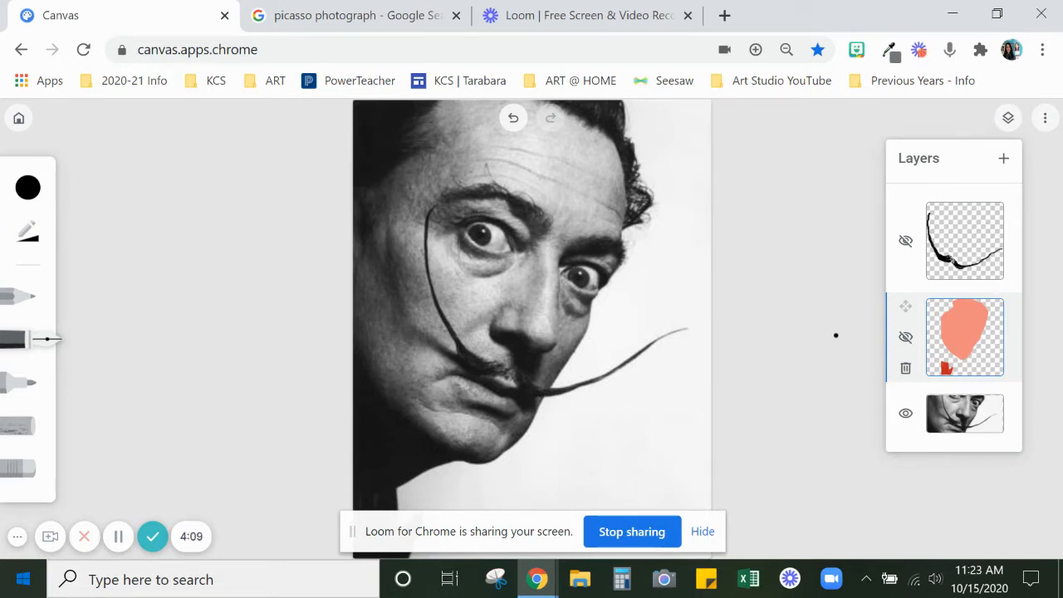
click(904, 337)
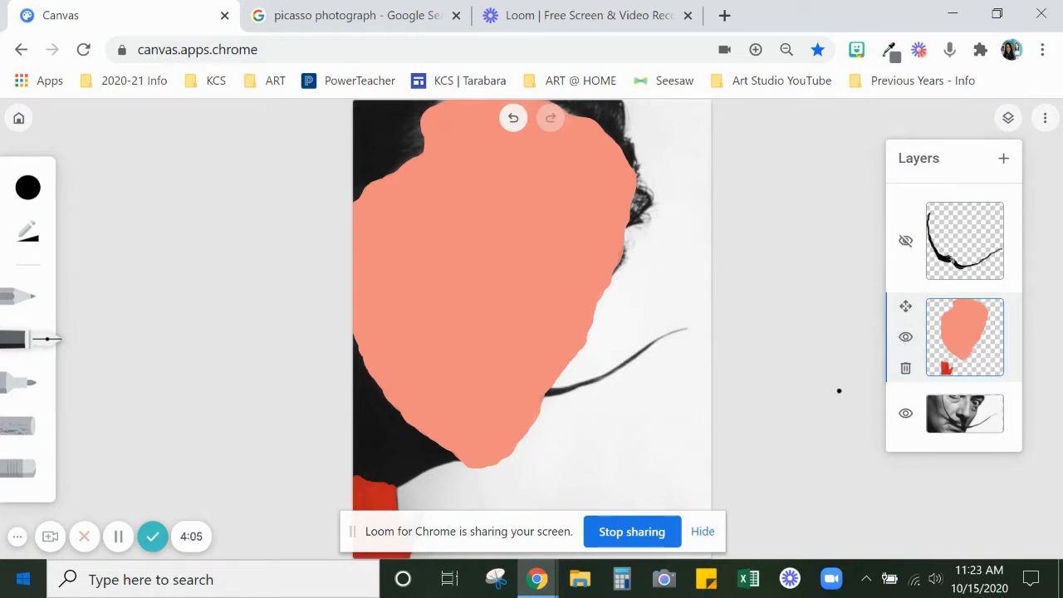
Step: Choose the Marker in the darkest red of the palette and bring up its size and opacity settings
click(703, 532)
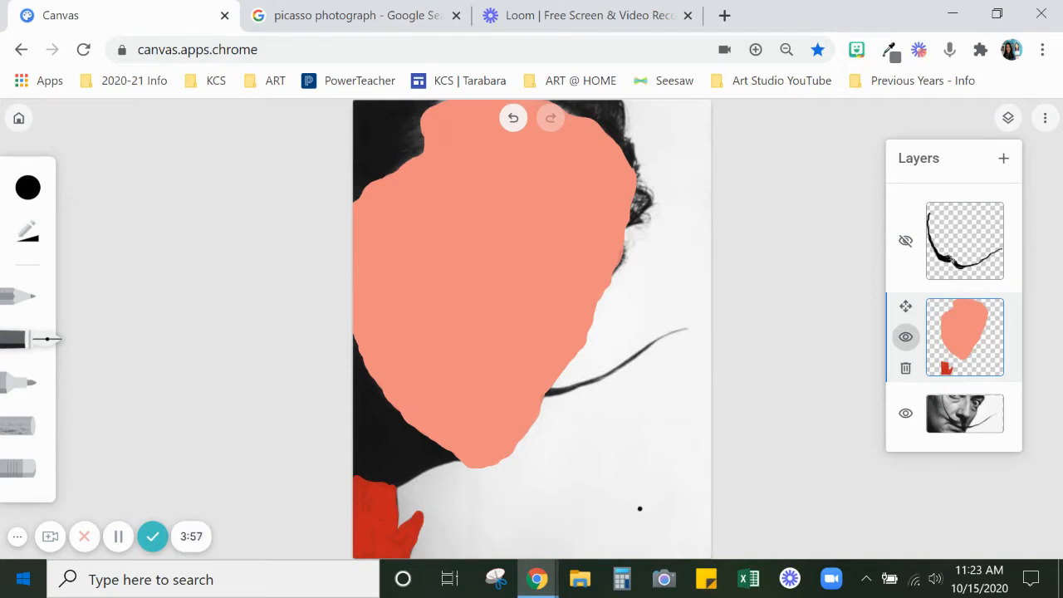
scroll(640, 508, up, 3)
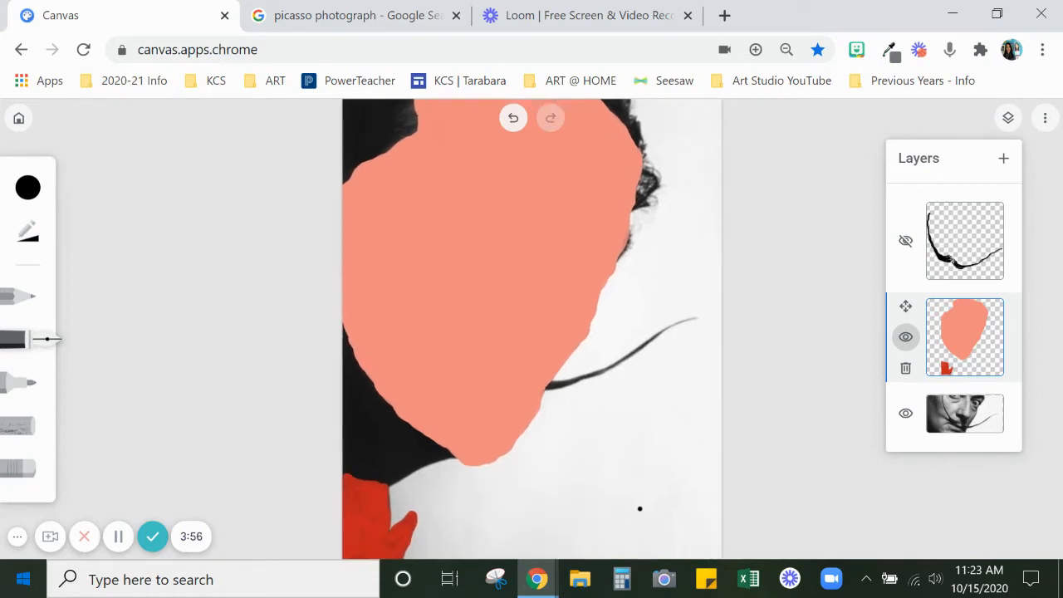
scroll(639, 508, up, 3)
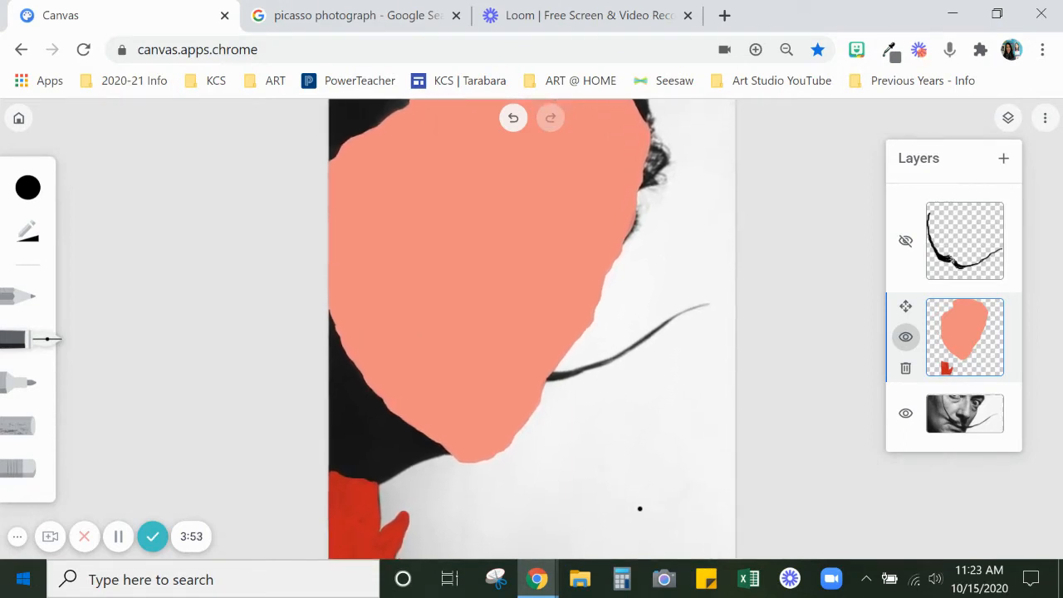
scroll(640, 508, up, 3)
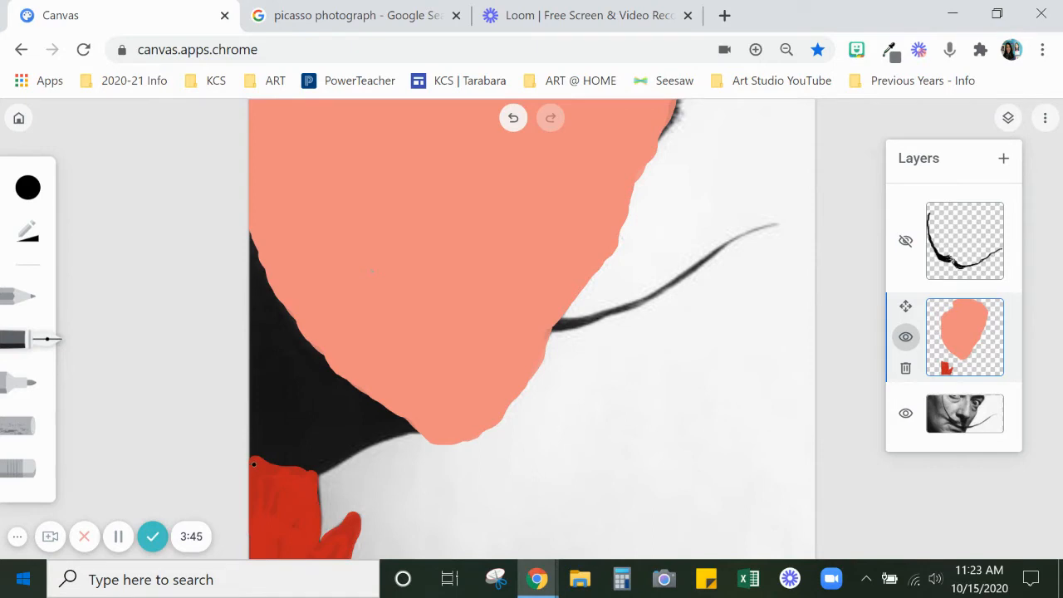
click(12, 382)
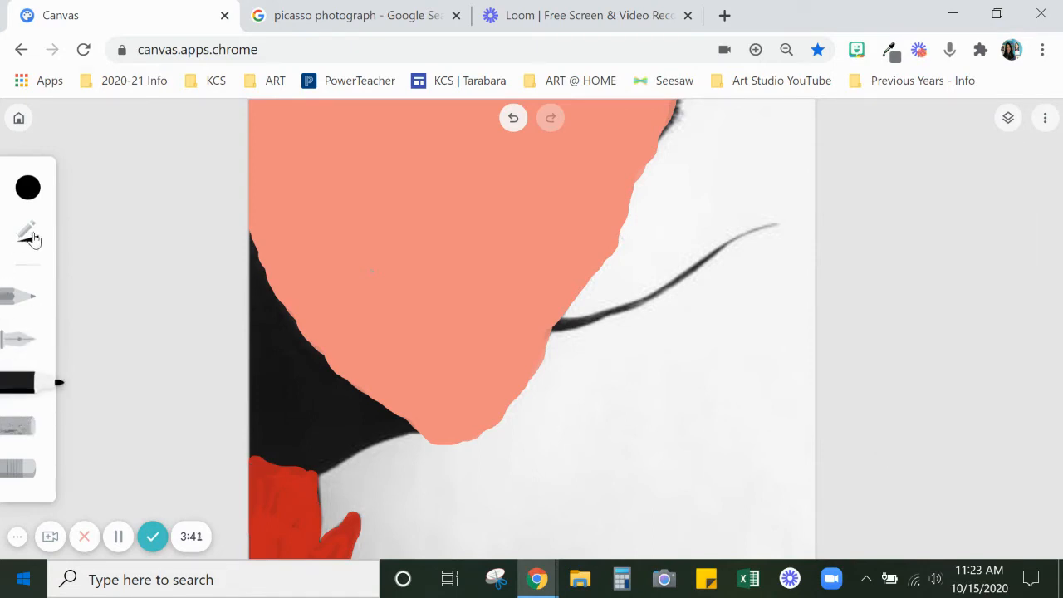
click(27, 188)
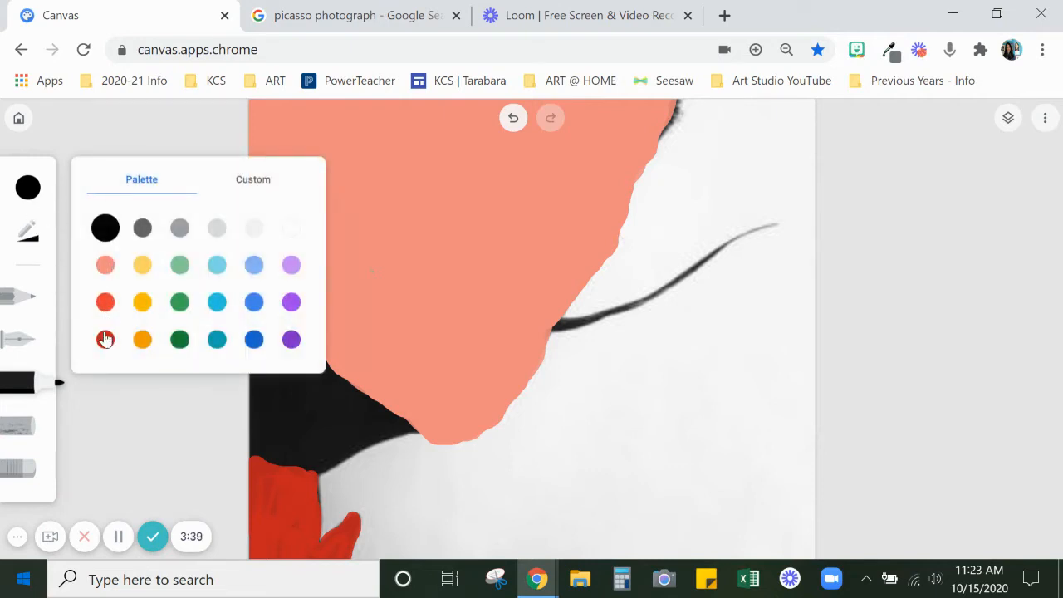
click(104, 339)
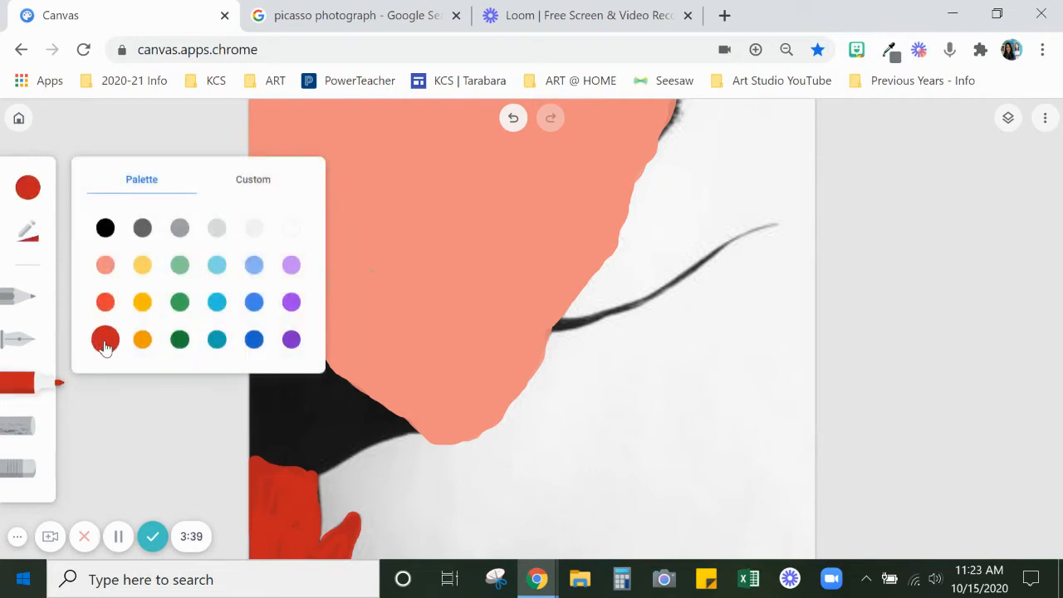
click(29, 245)
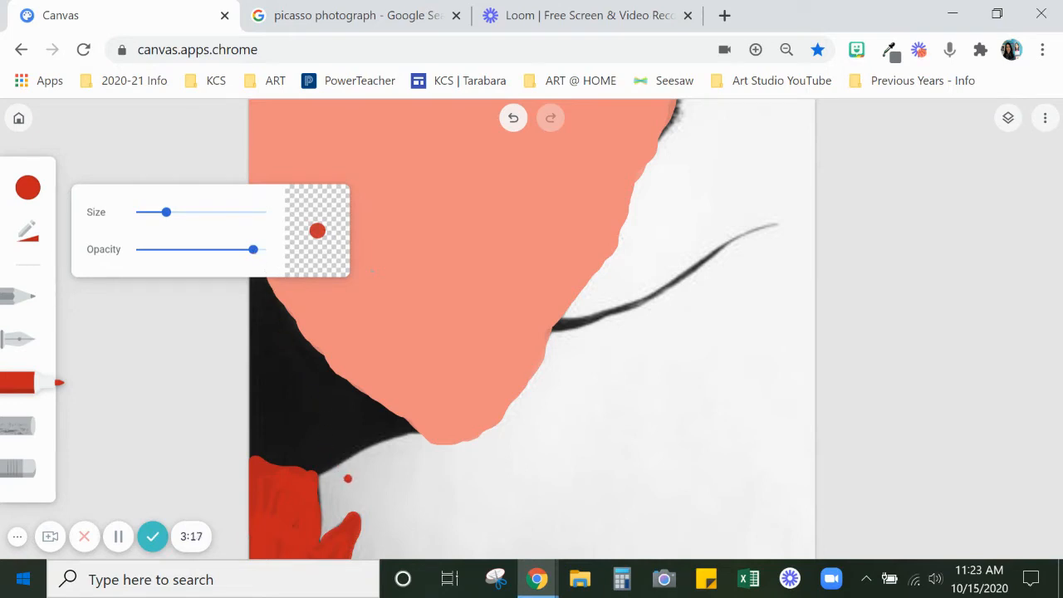
Step: Scribble a small red test patch with the marker on the white background beside the red collar
mouse_move(343, 485)
mouse_down()
mouse_move(368, 446)
mouse_move(371, 485)
mouse_move(352, 493)
mouse_move(327, 468)
mouse_move(377, 465)
mouse_move(362, 492)
mouse_move(327, 481)
mouse_move(373, 471)
mouse_move(376, 485)
mouse_move(336, 485)
mouse_move(339, 464)
mouse_move(357, 460)
mouse_move(356, 492)
mouse_up()
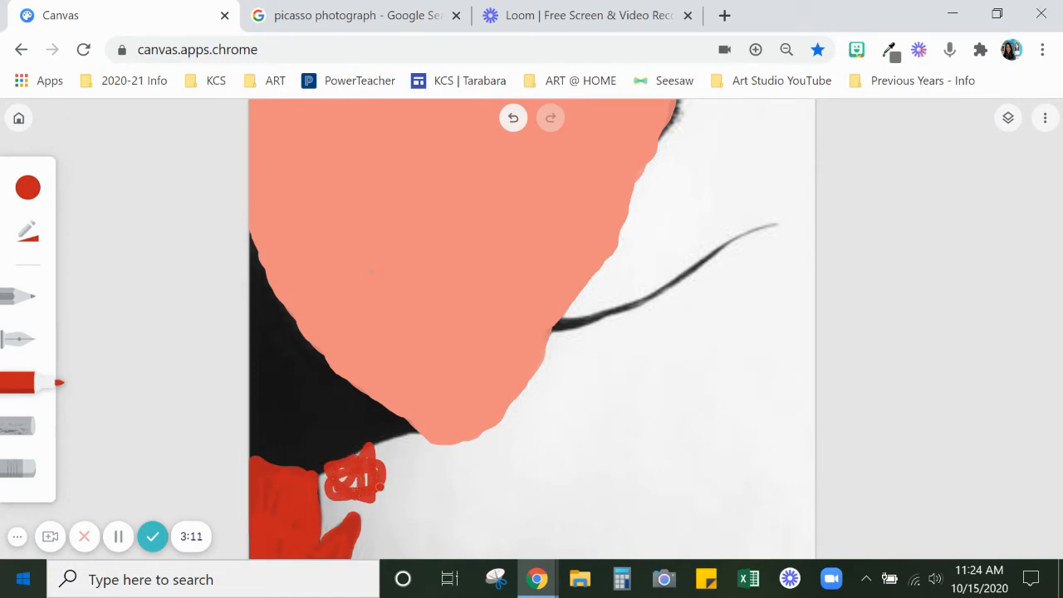
scroll(528, 490, up, 5)
click(374, 487)
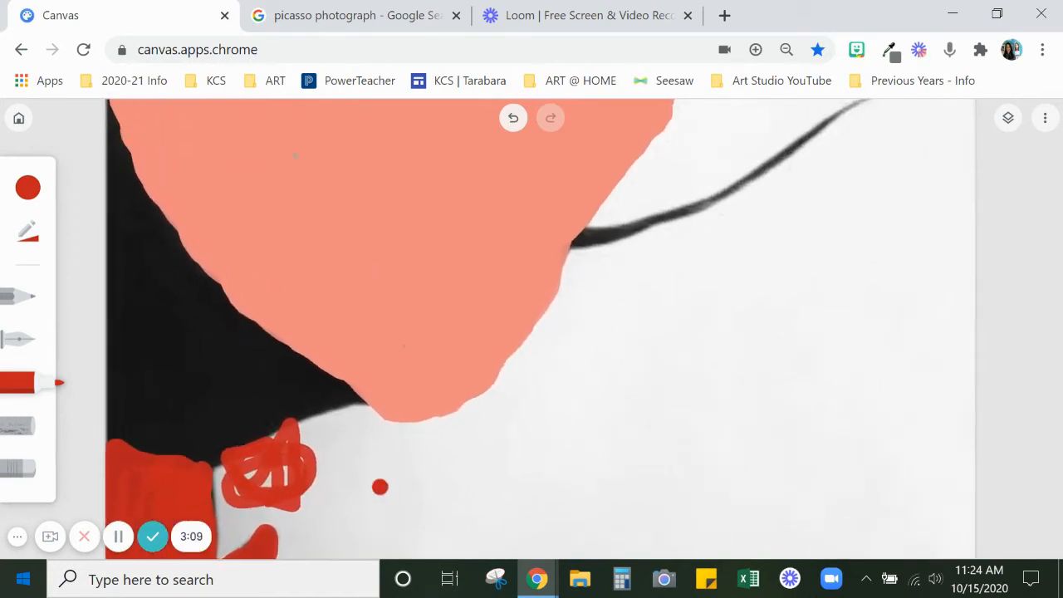
scroll(380, 486, up, 2)
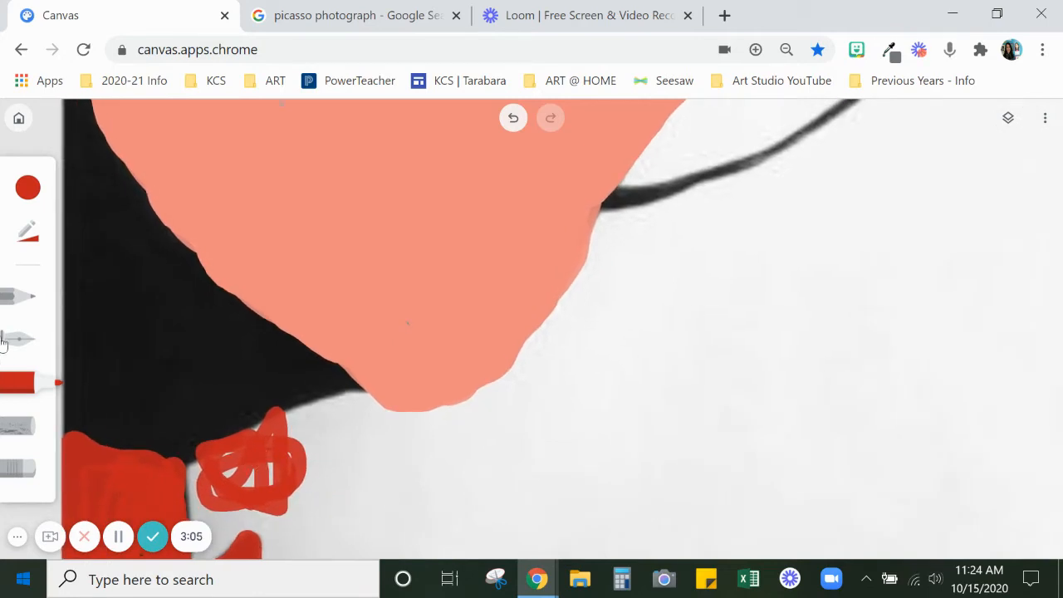
Step: Raise the marker's opacity to the maximum and undo the red test scribble
click(29, 229)
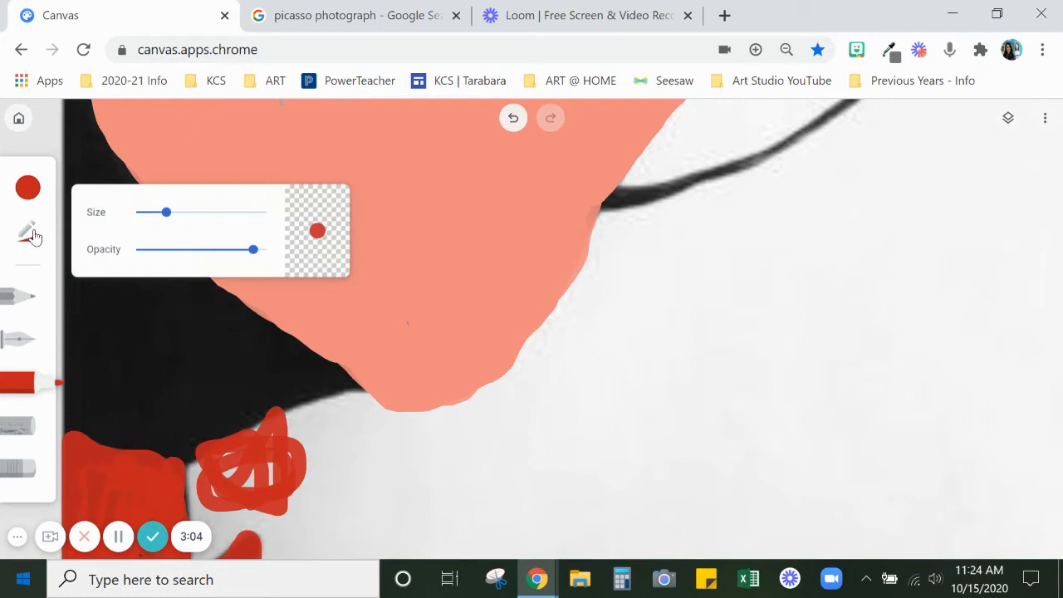
click(254, 250)
drag(254, 251, 267, 249)
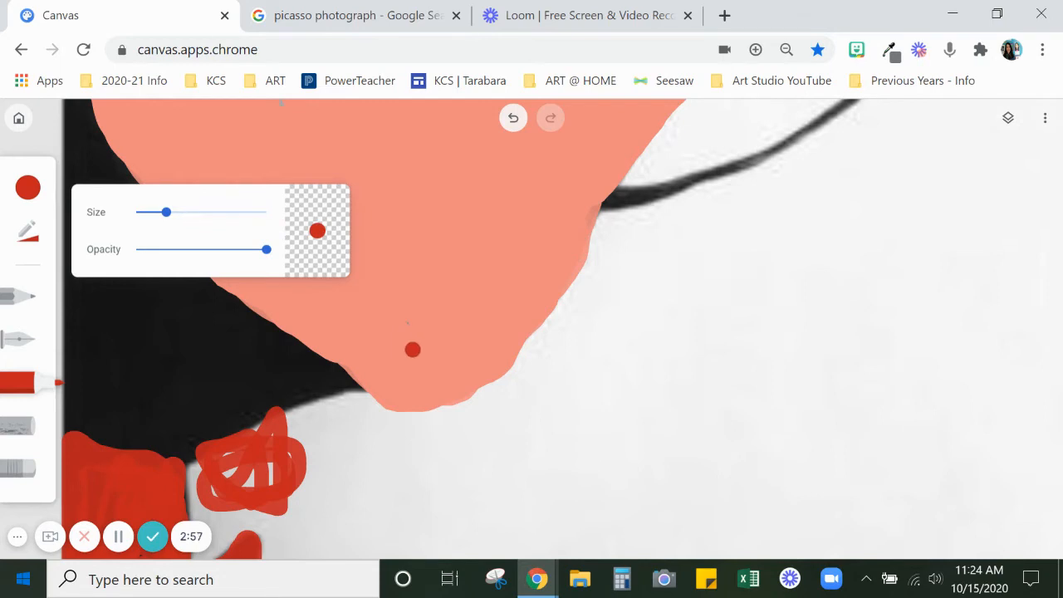
click(513, 121)
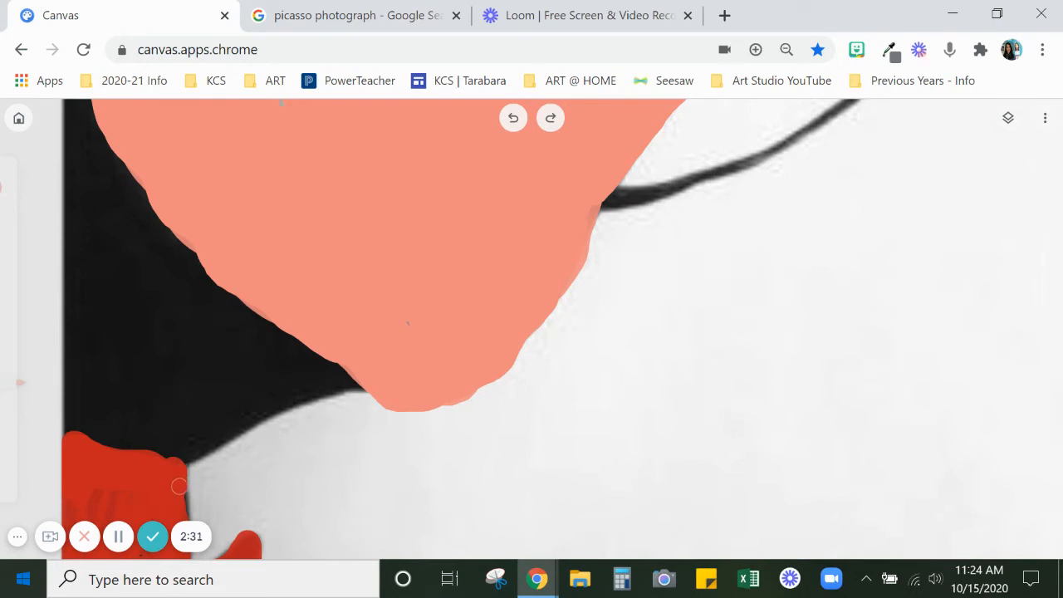
Step: Paint over the streaky red collar area with the fully opaque dark red marker
mouse_move(179, 485)
mouse_down()
mouse_move(117, 491)
mouse_move(130, 503)
mouse_move(107, 496)
mouse_up()
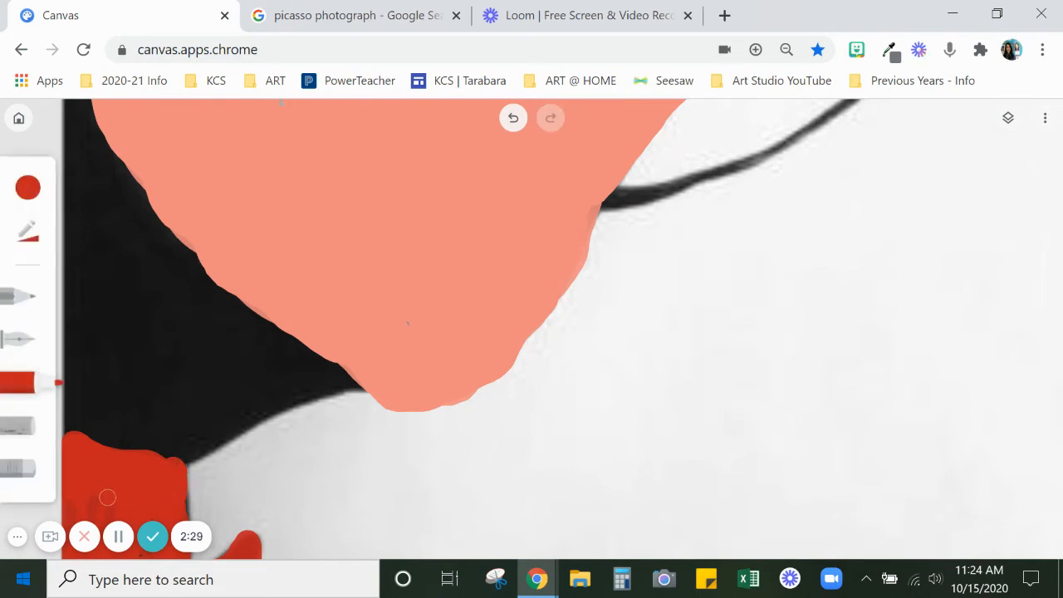
scroll(107, 496, down, 2)
scroll(124, 503, down, 3)
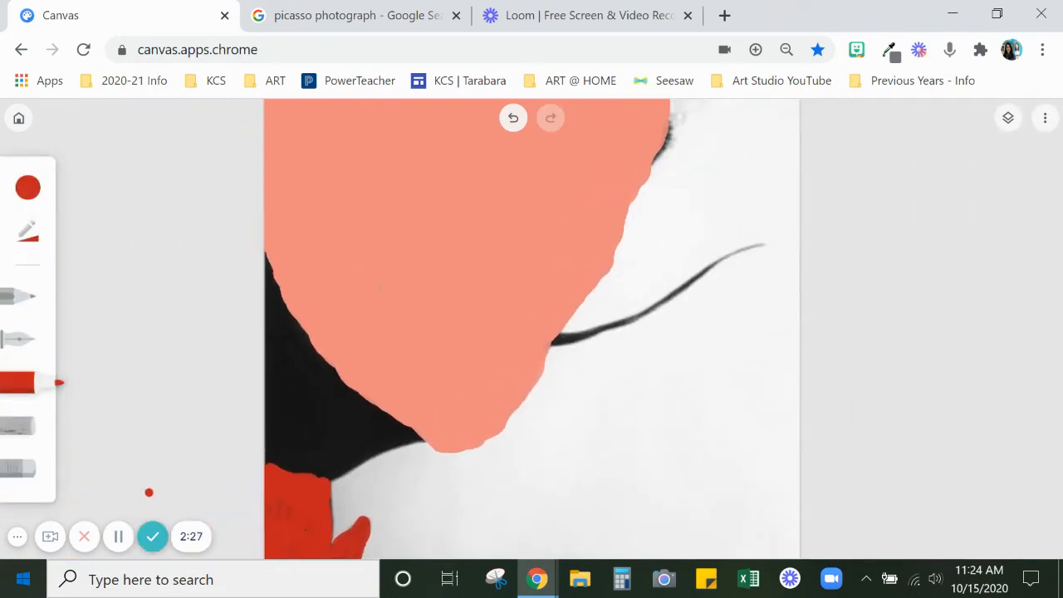
scroll(149, 492, down, 3)
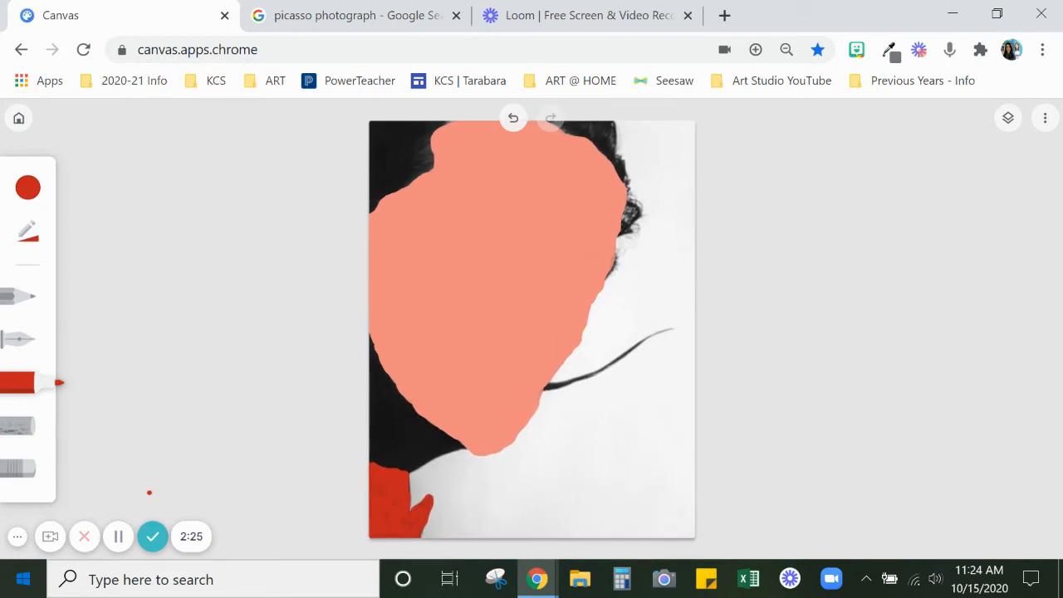
Step: Show the mustache layer and hide the skin-tone layer so the photo can be traced
click(1009, 119)
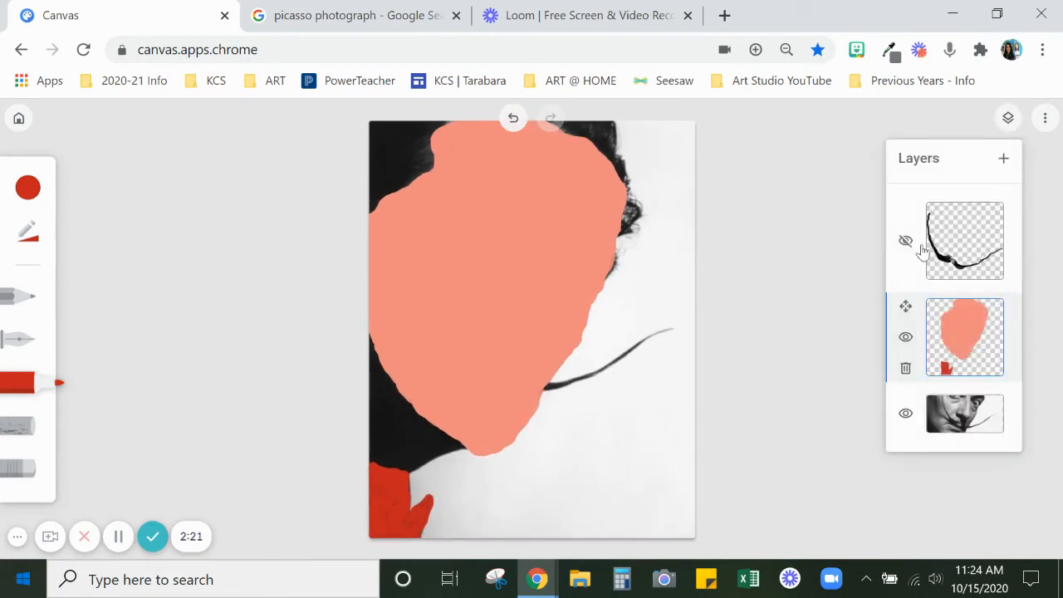
click(907, 242)
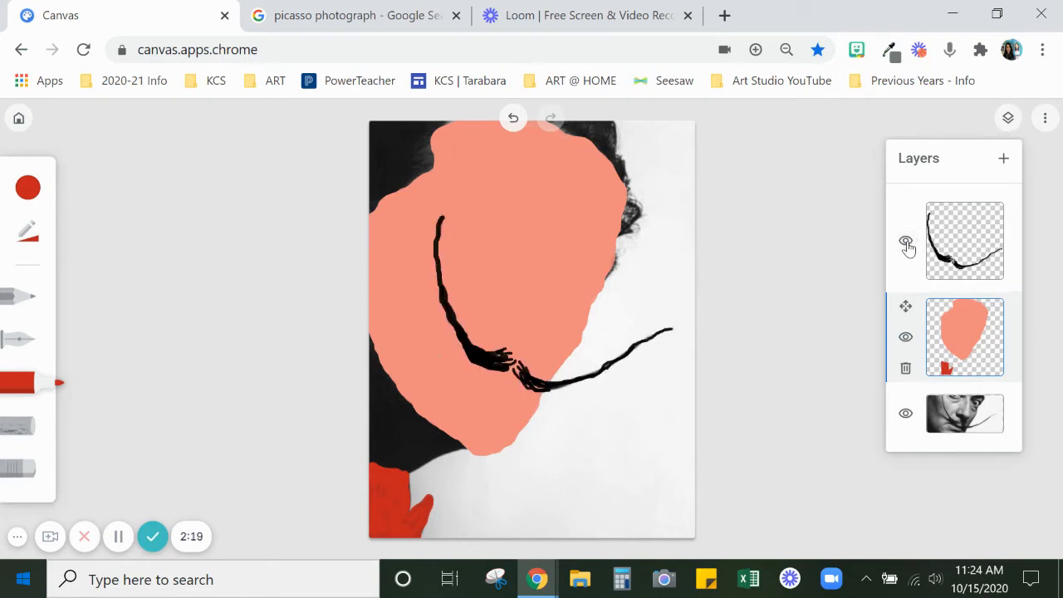
click(907, 339)
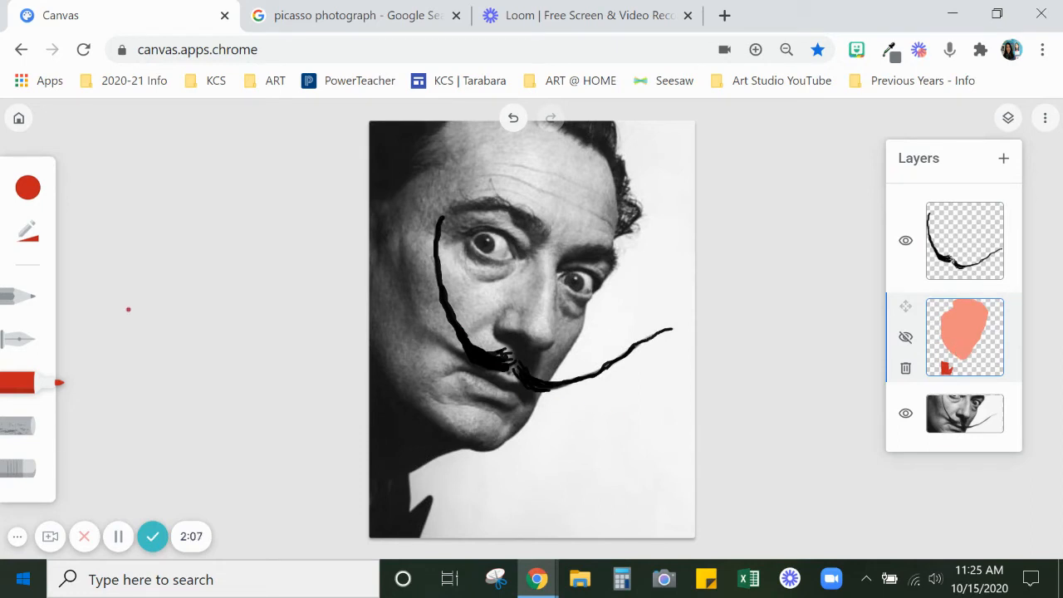
Step: Set the marker color to black and slightly increase its size
click(29, 190)
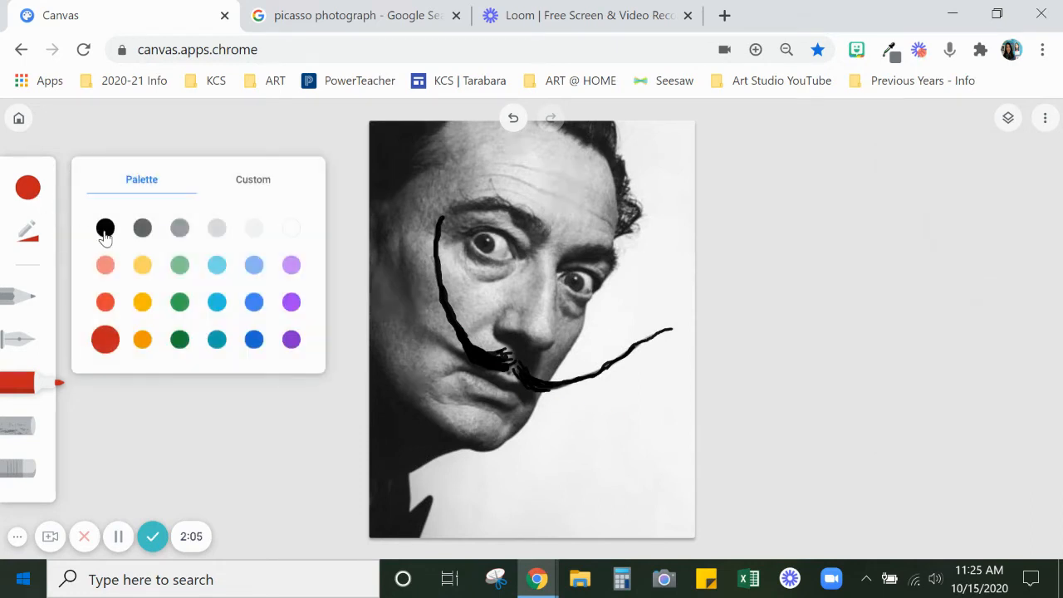
click(105, 230)
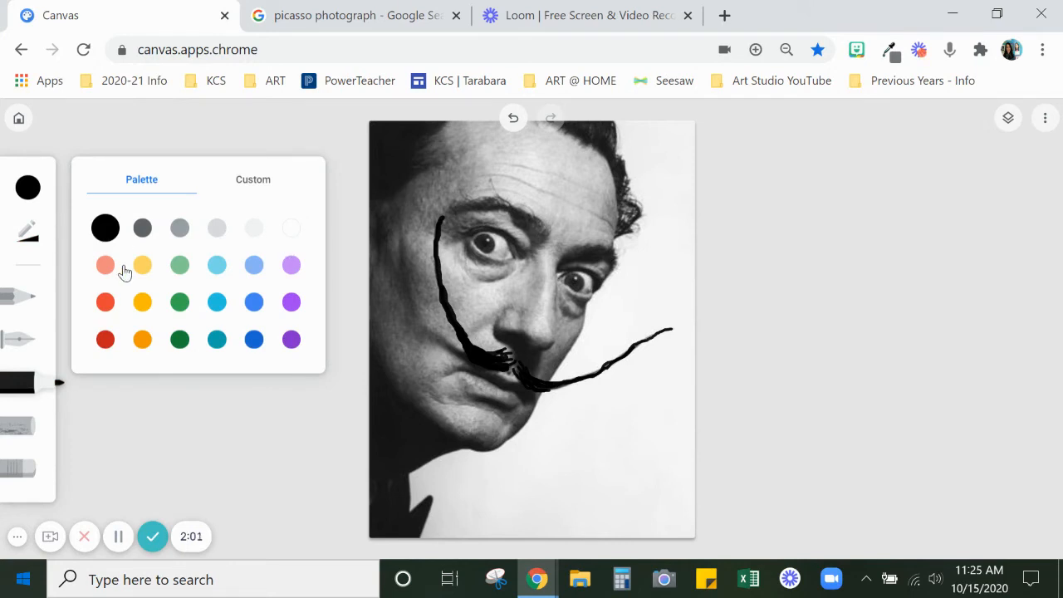
click(22, 236)
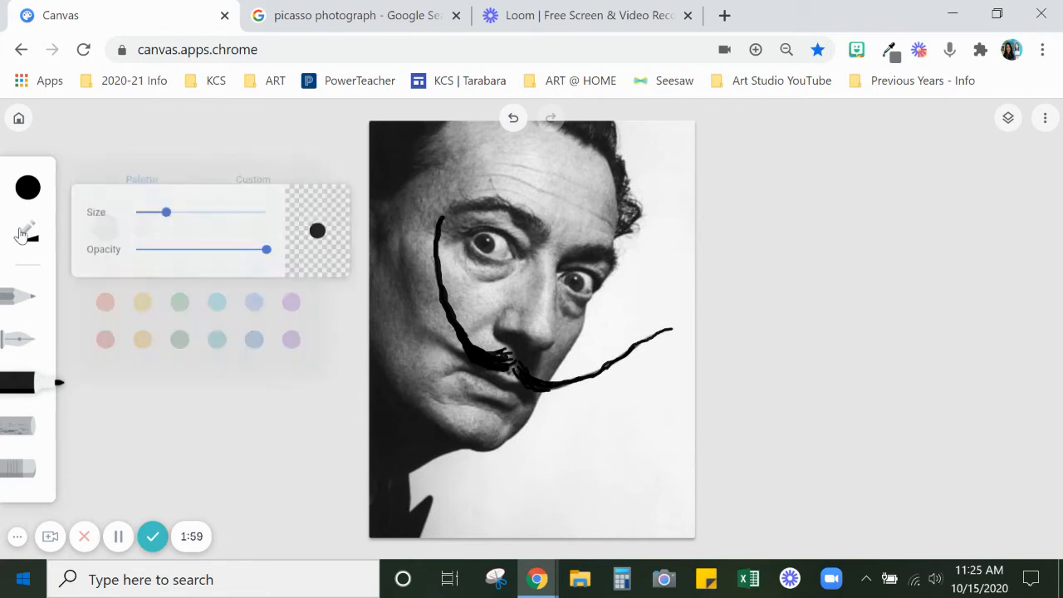
drag(166, 212, 179, 214)
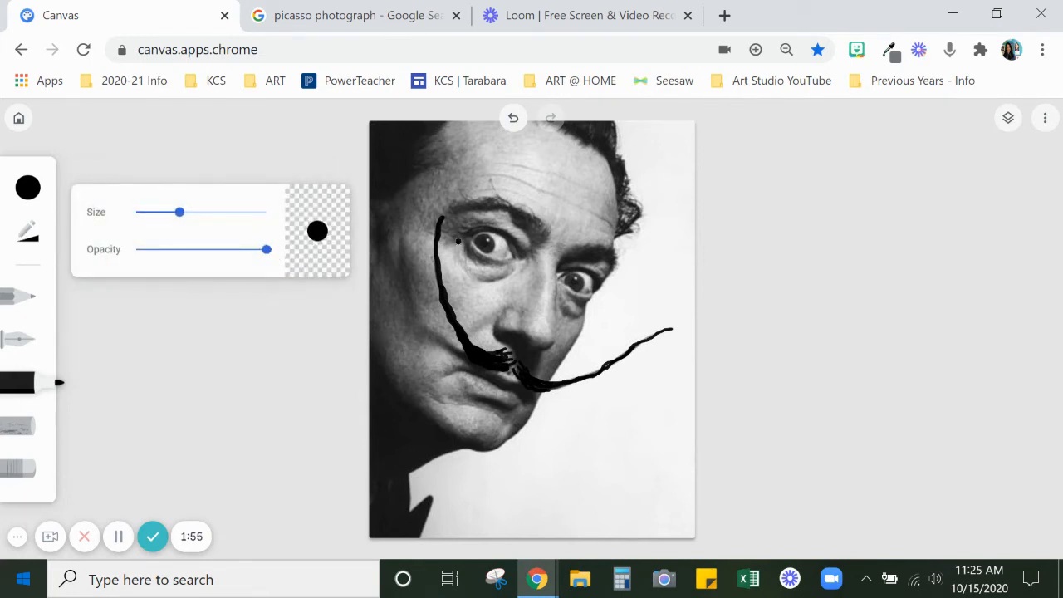
Step: Select the mustache layer and trace the portrait's left-hand eyebrow with several thick black marker strokes
click(1007, 117)
click(976, 233)
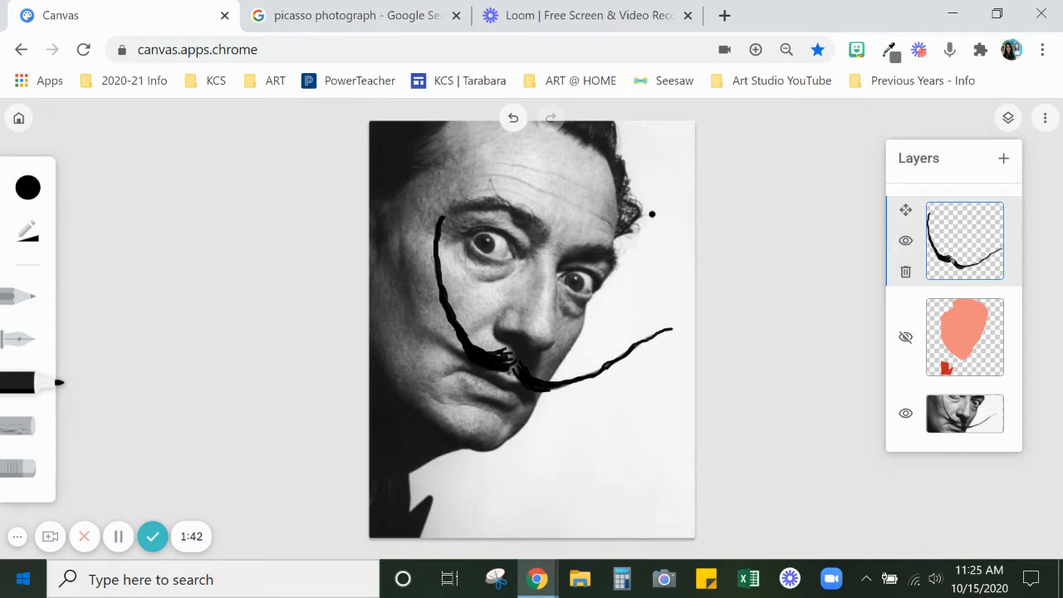
click(543, 232)
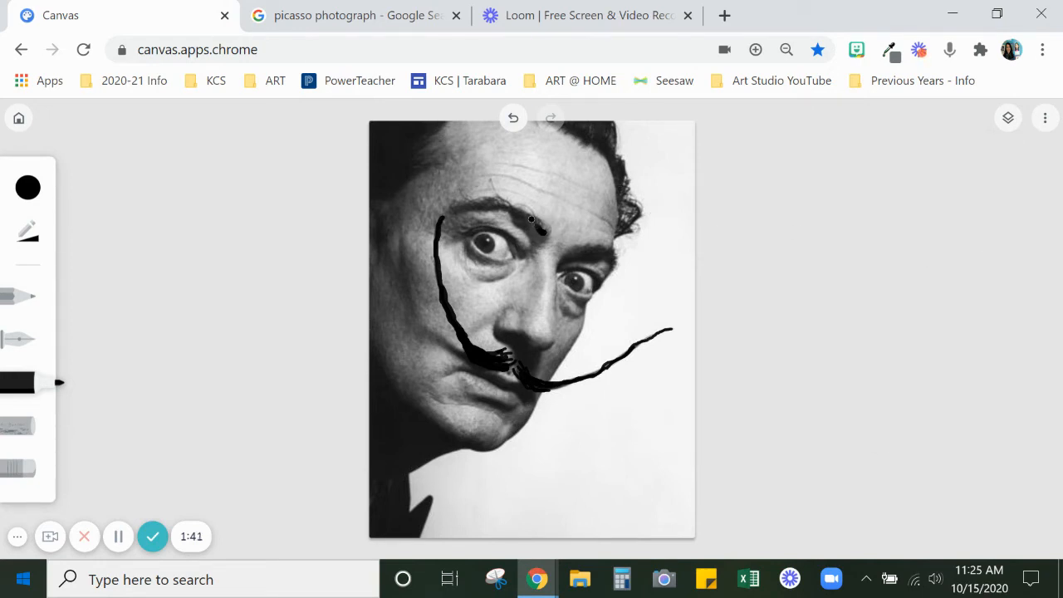
drag(543, 233, 480, 200)
mouse_move(539, 234)
mouse_down()
mouse_move(502, 207)
mouse_move(452, 206)
mouse_up()
drag(542, 229, 495, 191)
mouse_move(537, 236)
mouse_down()
mouse_move(488, 205)
mouse_move(449, 213)
mouse_up()
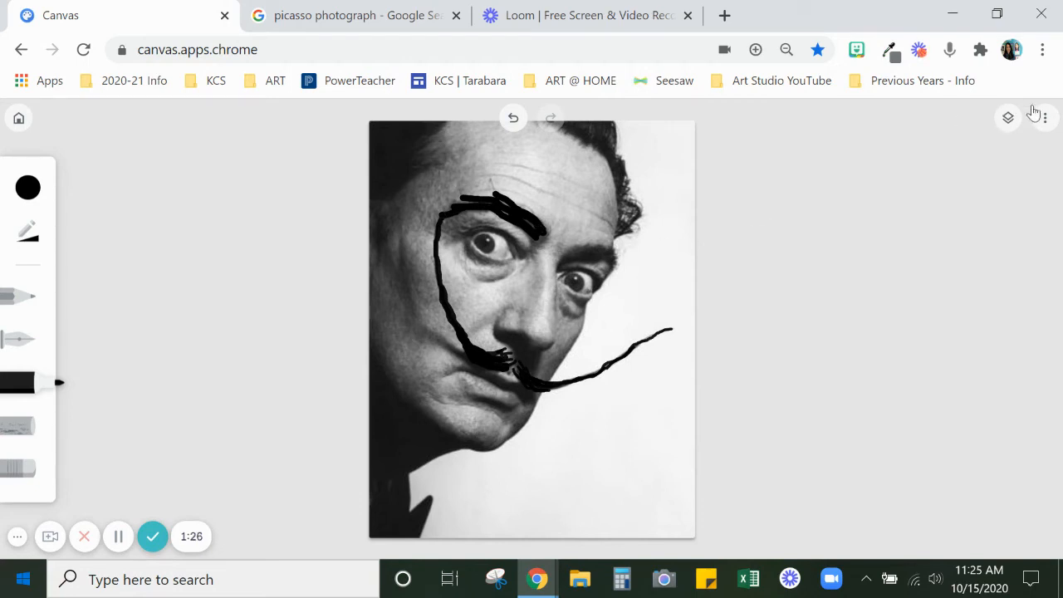
Step: Show the skin-tone layer to check the eyebrow against it, and hide that layer again
click(1009, 118)
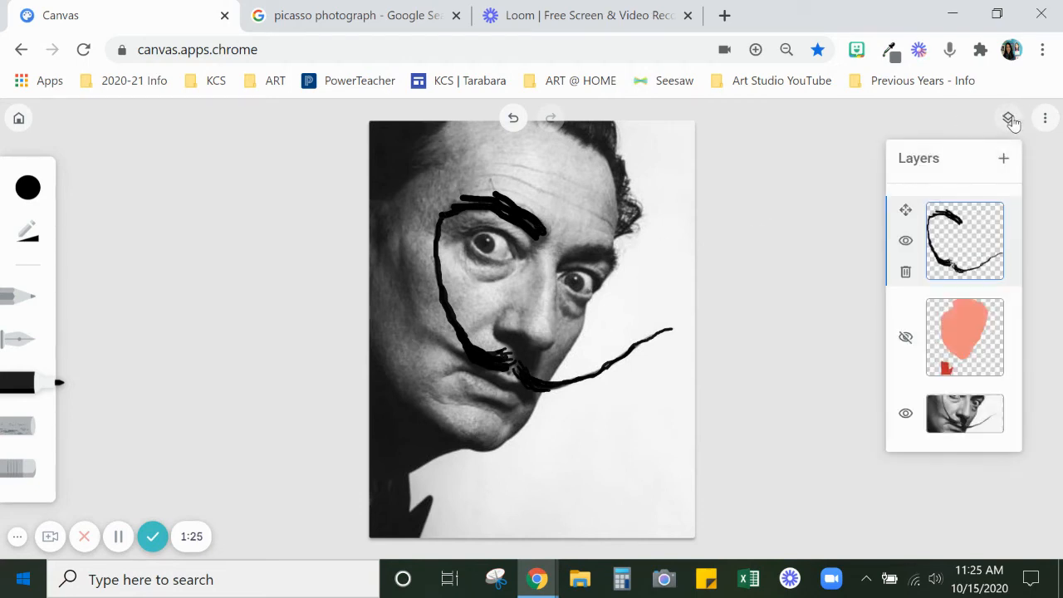
click(907, 338)
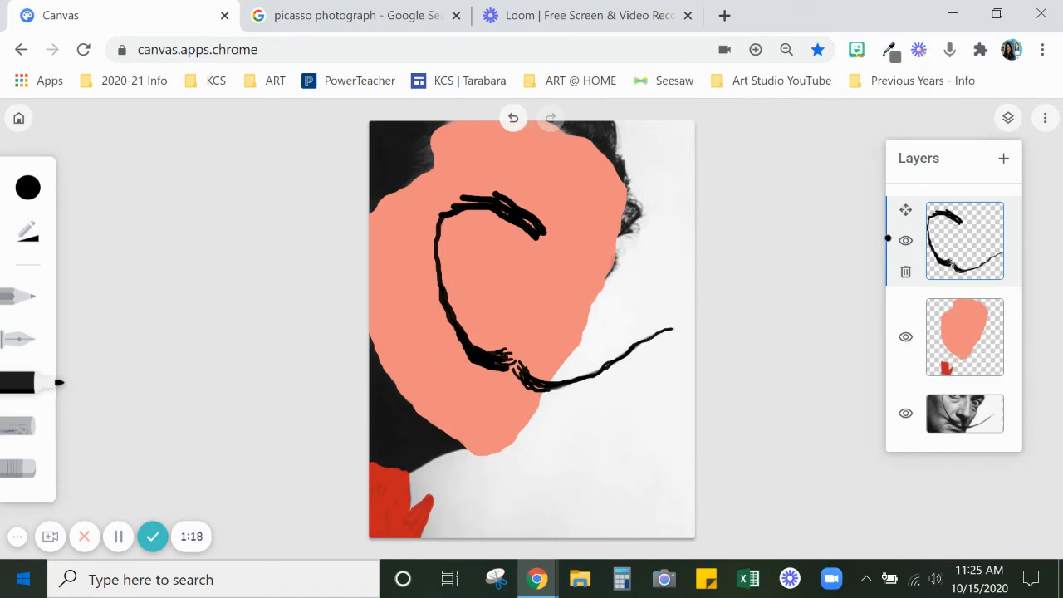
click(905, 336)
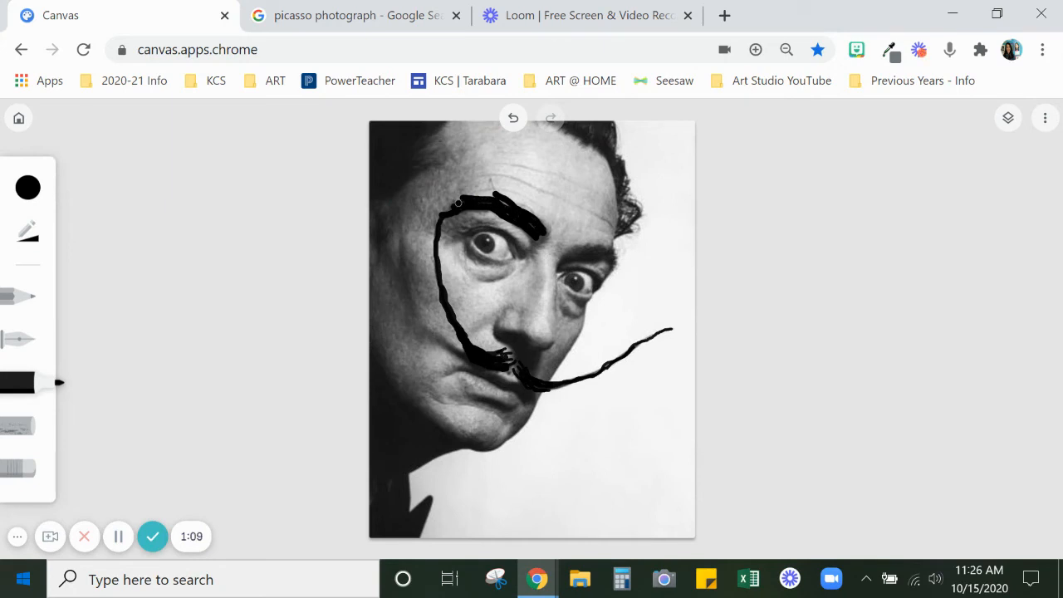
Step: Show the skin-tone layer again and add a new empty layer above the mustache layer
click(1008, 118)
click(906, 338)
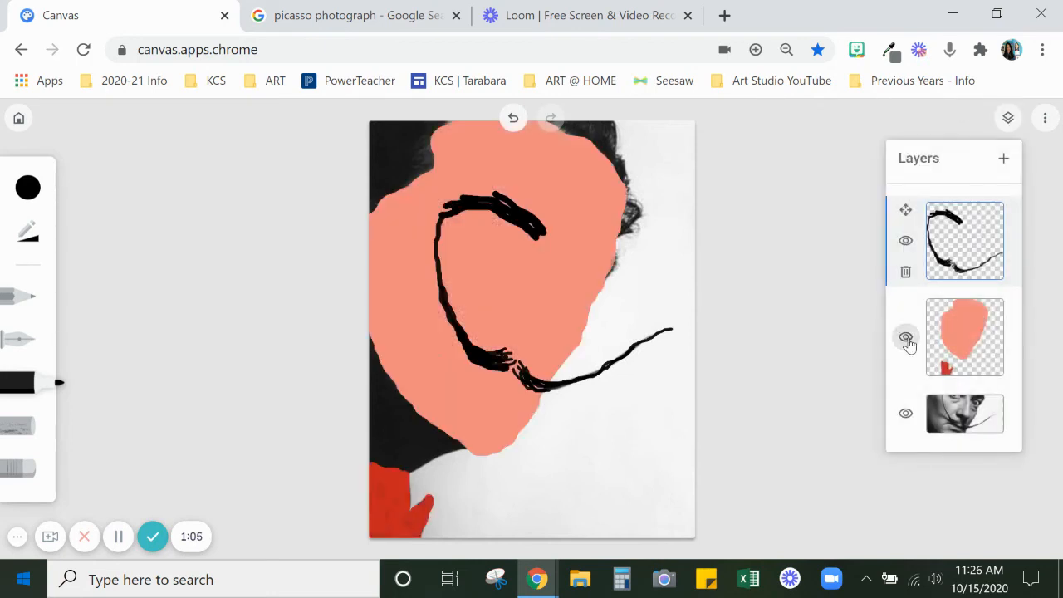
click(103, 545)
click(1007, 119)
click(1005, 161)
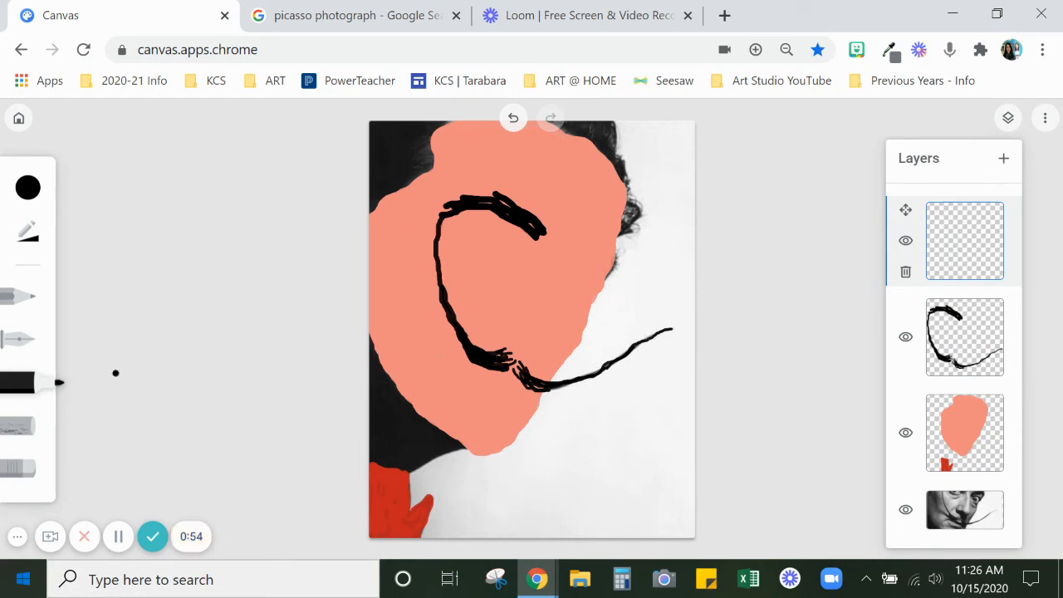
Step: Scribble diagonal strokes across the portrait and its background on the new layer with medium-blue chalk at maximum size and full opacity
click(16, 430)
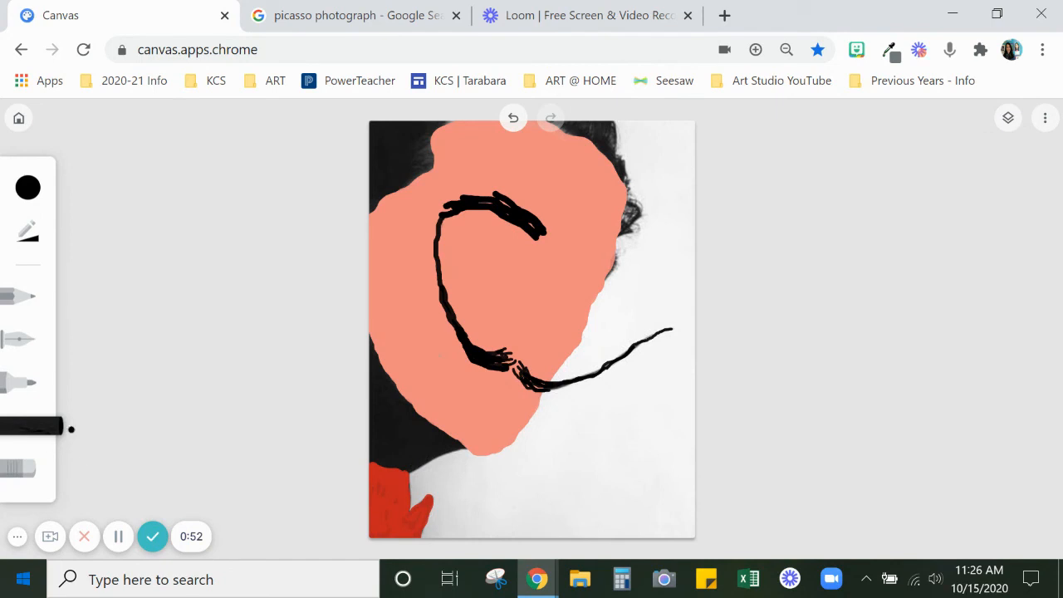
click(27, 193)
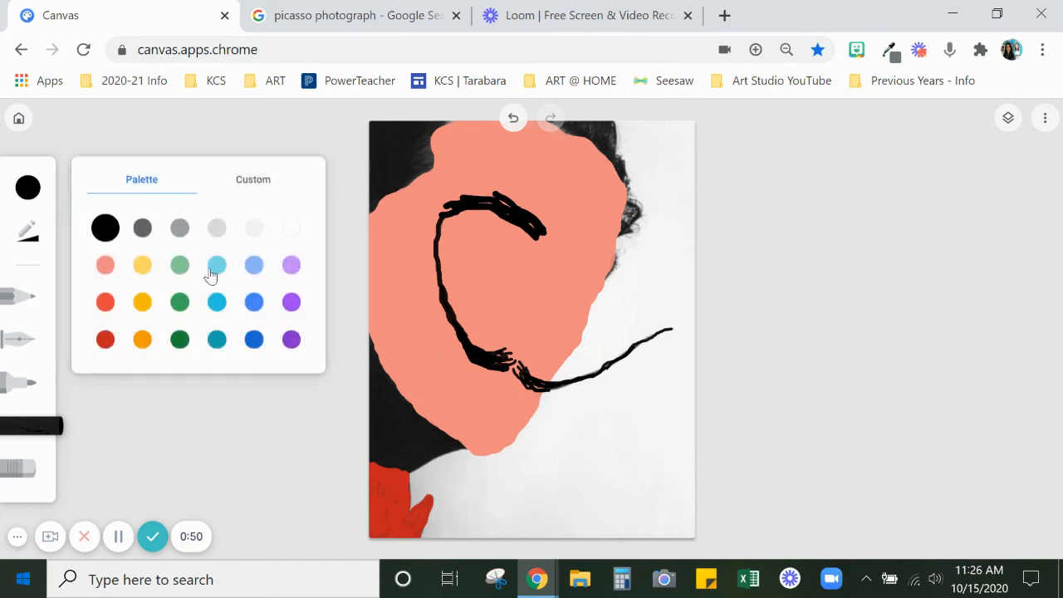
click(253, 302)
click(30, 234)
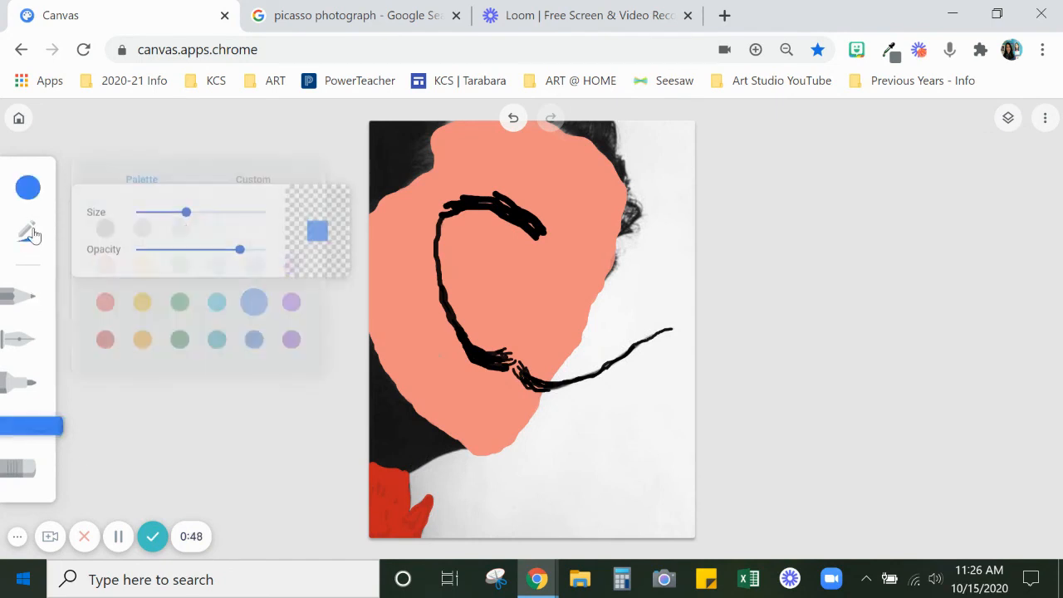
drag(186, 214, 266, 213)
drag(239, 249, 280, 261)
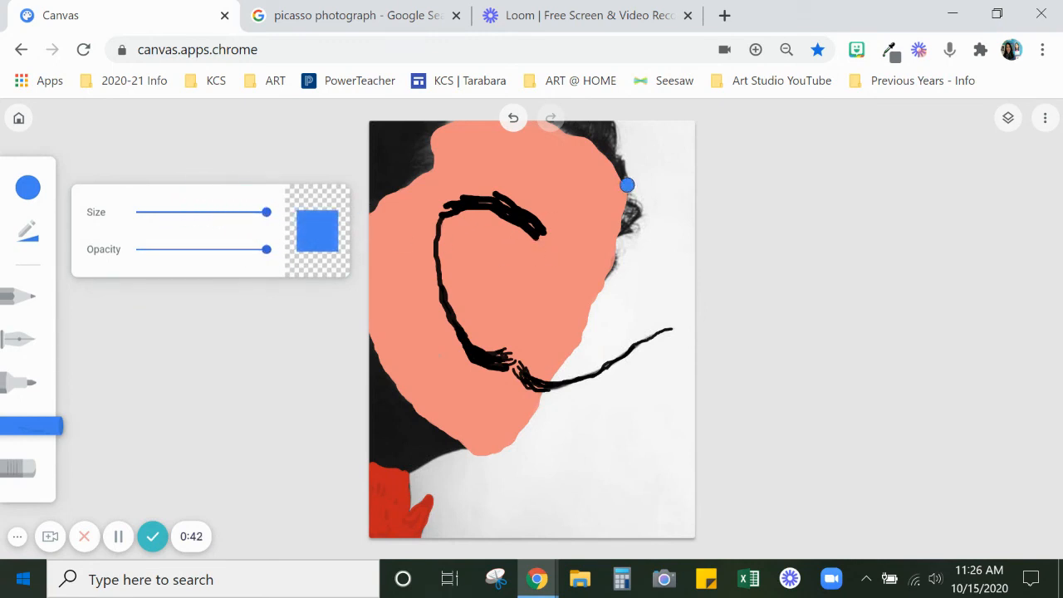
mouse_move(664, 148)
mouse_down()
mouse_move(572, 201)
mouse_move(437, 330)
mouse_move(548, 300)
mouse_move(601, 318)
mouse_move(556, 411)
mouse_move(602, 446)
mouse_move(552, 515)
mouse_move(577, 530)
mouse_move(707, 471)
mouse_move(763, 416)
mouse_move(443, 485)
mouse_move(439, 457)
mouse_move(690, 166)
mouse_move(479, 237)
mouse_move(602, 155)
mouse_move(643, 196)
mouse_move(632, 319)
mouse_move(696, 329)
mouse_move(619, 400)
mouse_move(670, 419)
mouse_move(599, 530)
mouse_move(516, 366)
mouse_move(624, 263)
mouse_move(440, 343)
mouse_move(602, 214)
mouse_up()
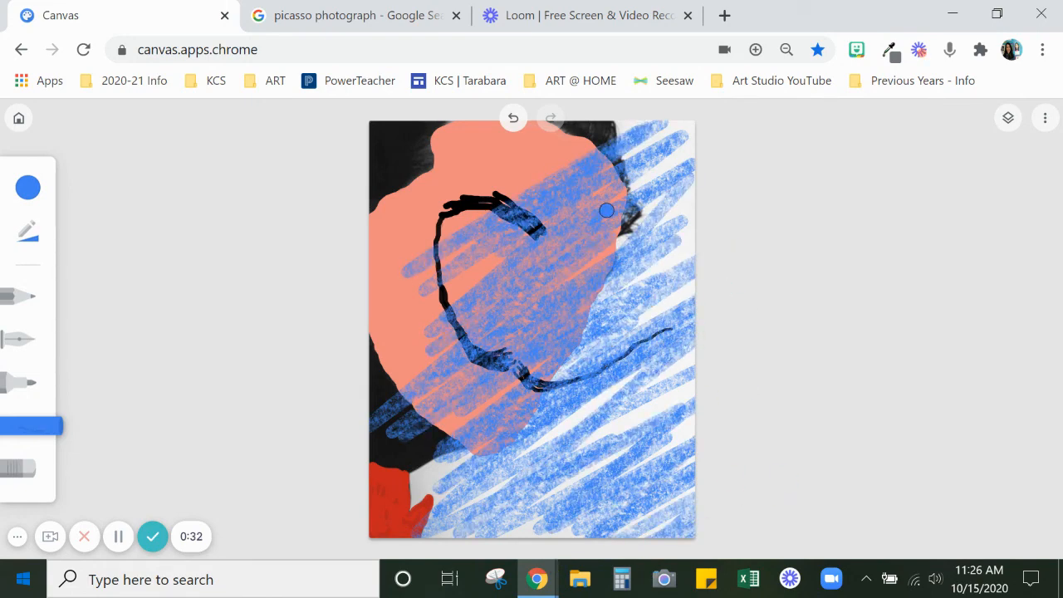
Step: Move the blue chalk layer beneath the skin-tone layer, directly above the photo layer
click(1009, 119)
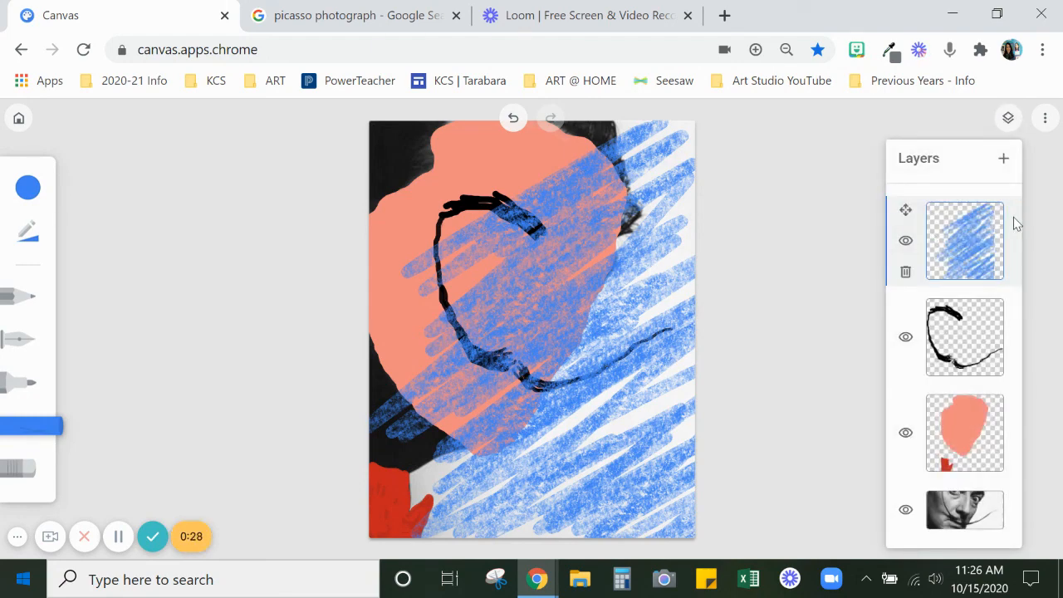
drag(1013, 217, 987, 460)
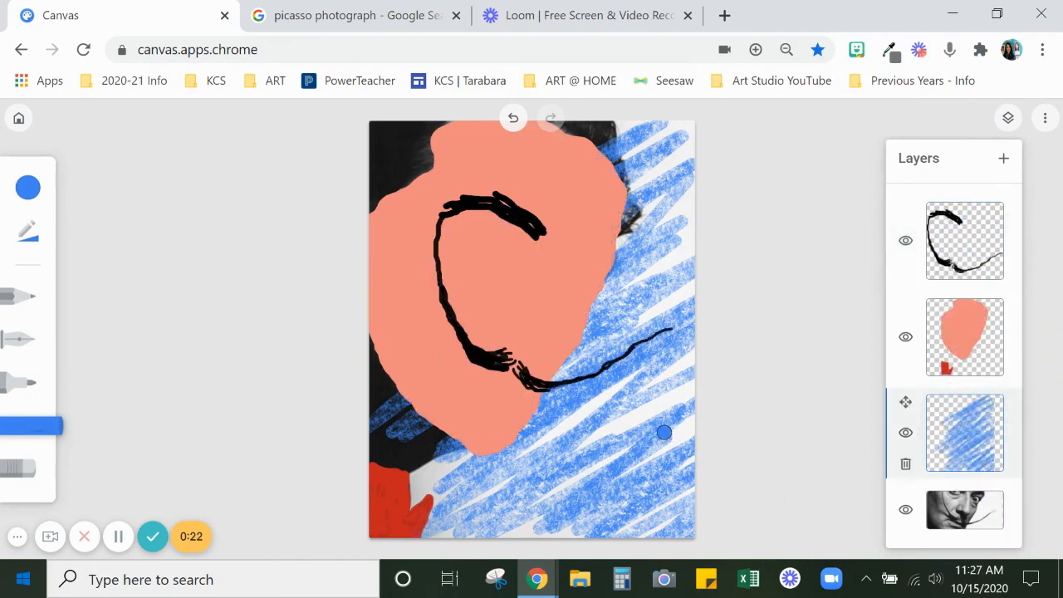